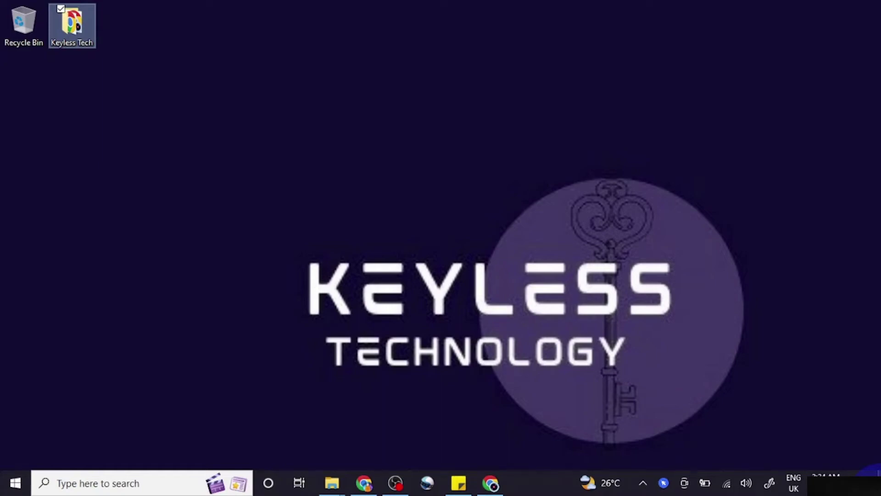
Show the free unlimited VPN sticky note, then launch Chrome on a new tab
{"action": "left_click", "coordinate": [458, 480]}
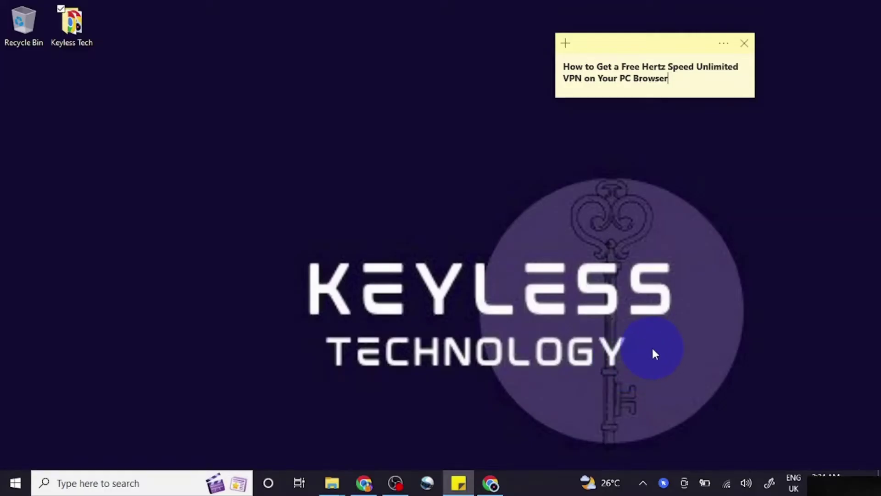
{"action": "left_click", "coordinate": [491, 483]}
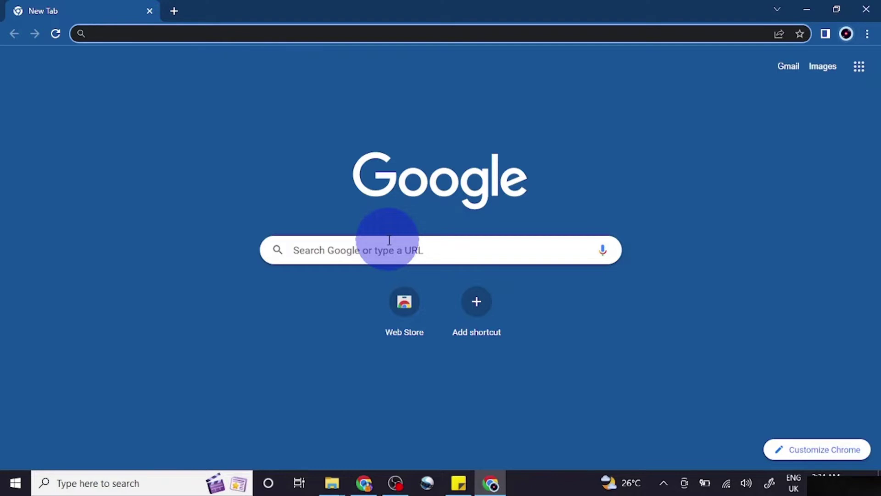
Search 'touch vpn for chrome' and open the Touch VPN Web Store listing
{"action": "type", "text": "tou"}
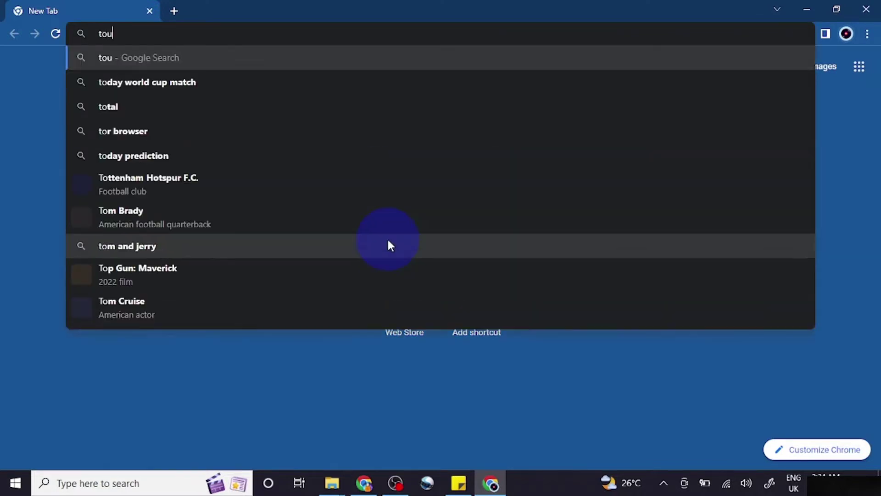
{"action": "type", "text": "ch"}
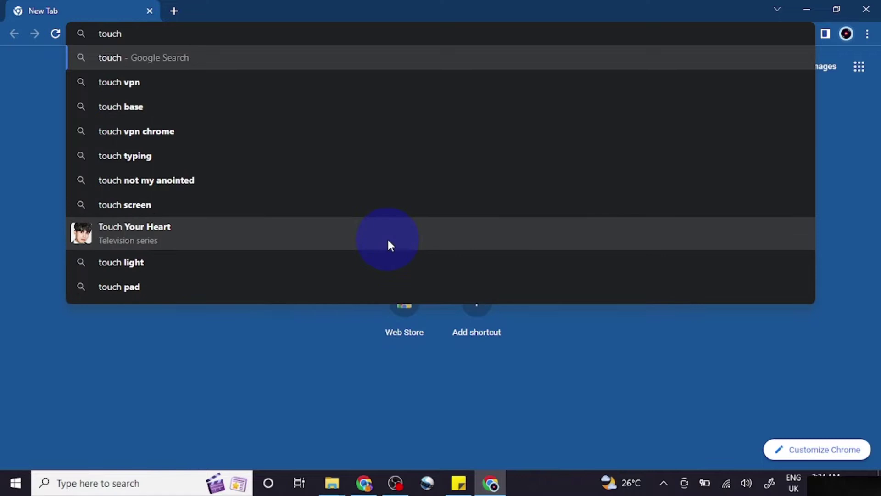
{"action": "type", "text": " vpn"}
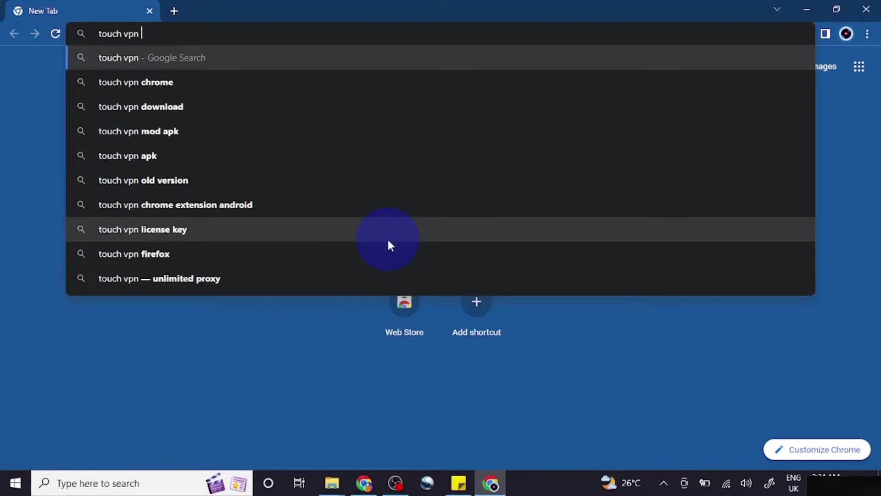
{"action": "type", "text": " for chrome"}
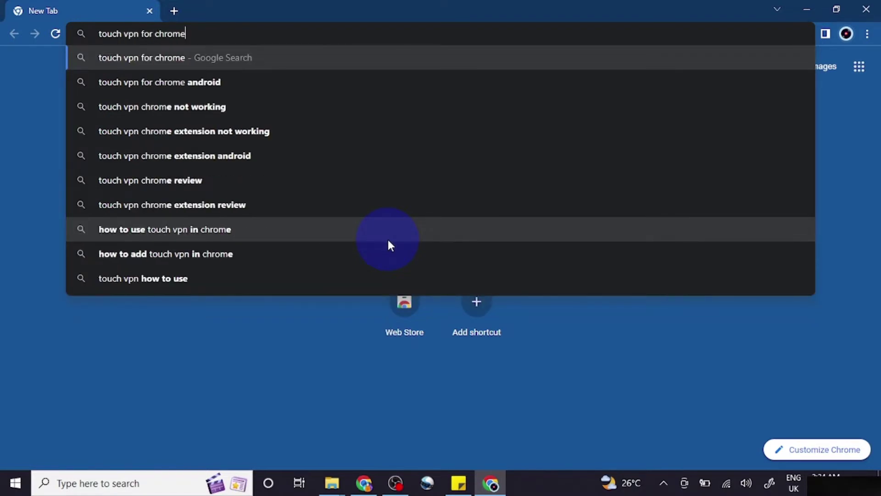
{"action": "key", "text": "Return"}
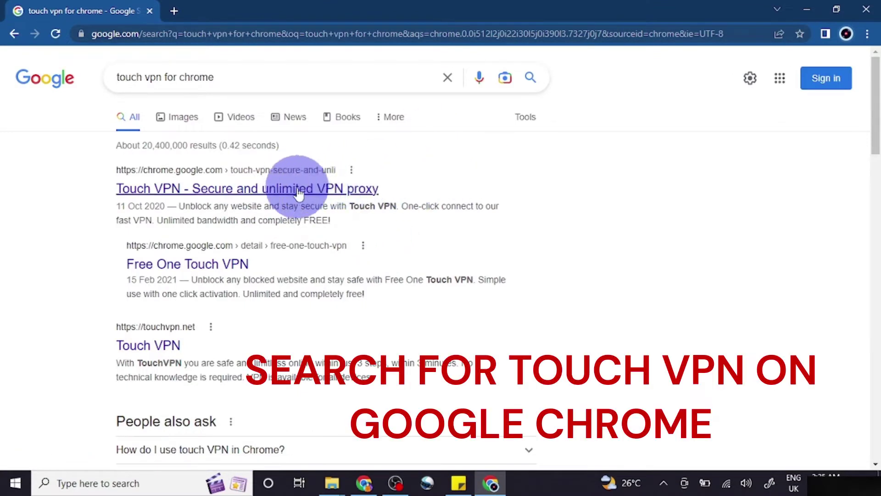
{"action": "left_click", "coordinate": [340, 184]}
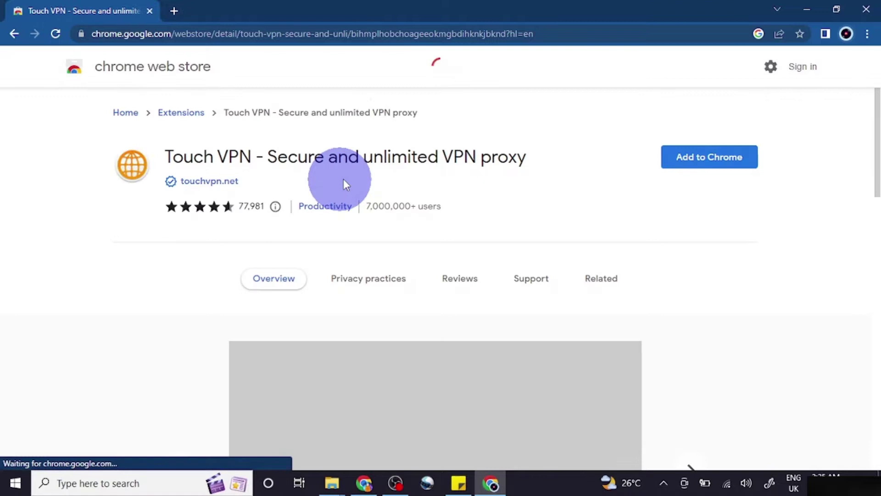
Add the Touch VPN extension to Chrome and approve its permissions
{"action": "left_click", "coordinate": [704, 166]}
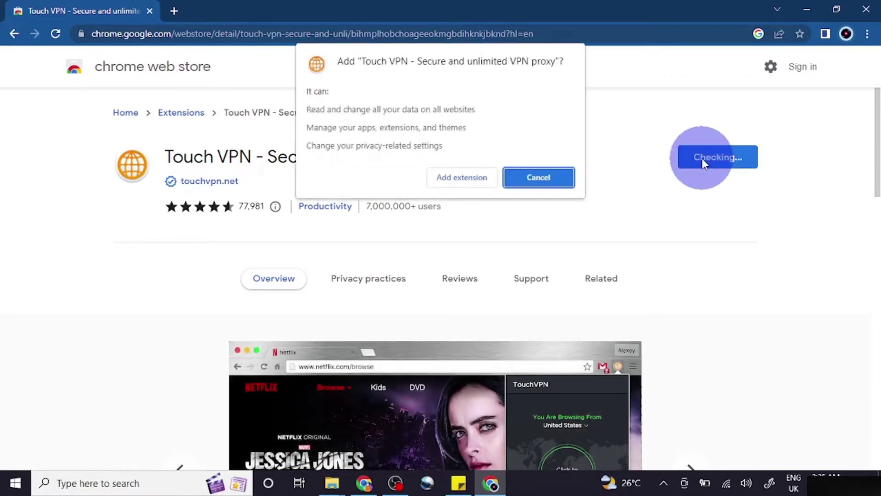
{"action": "left_click", "coordinate": [457, 178]}
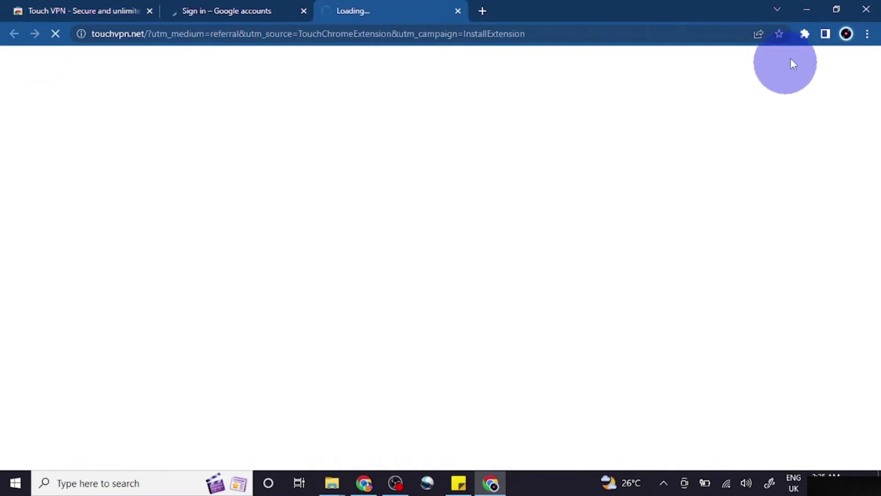
Pin Touch VPN to the Chrome toolbar and go back to the Touch VPN website tab
{"action": "left_click", "coordinate": [805, 33]}
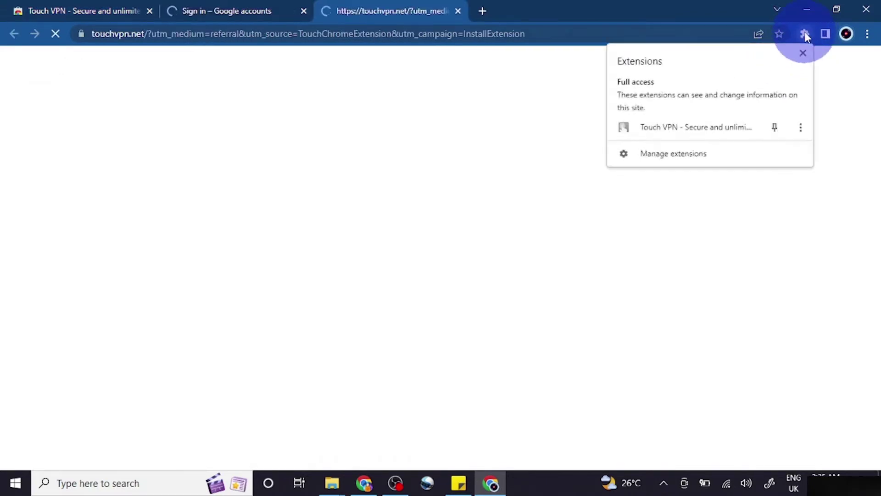
{"action": "left_click", "coordinate": [775, 129]}
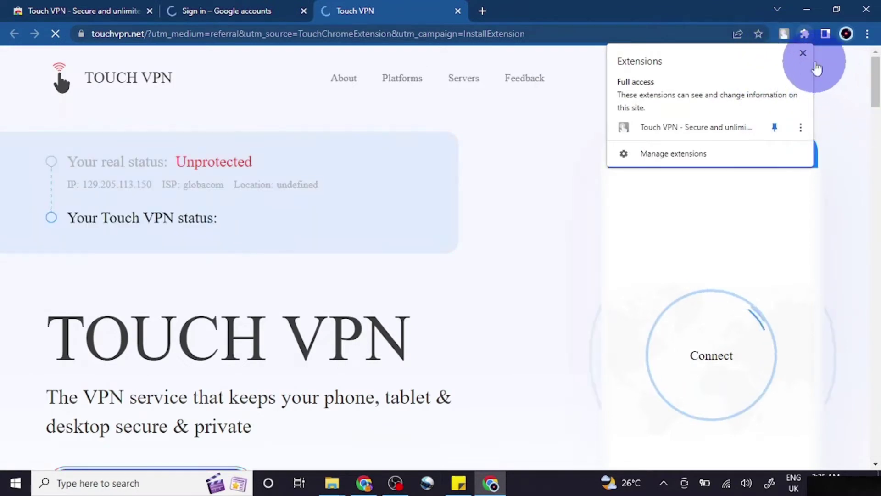
{"action": "left_click", "coordinate": [225, 8]}
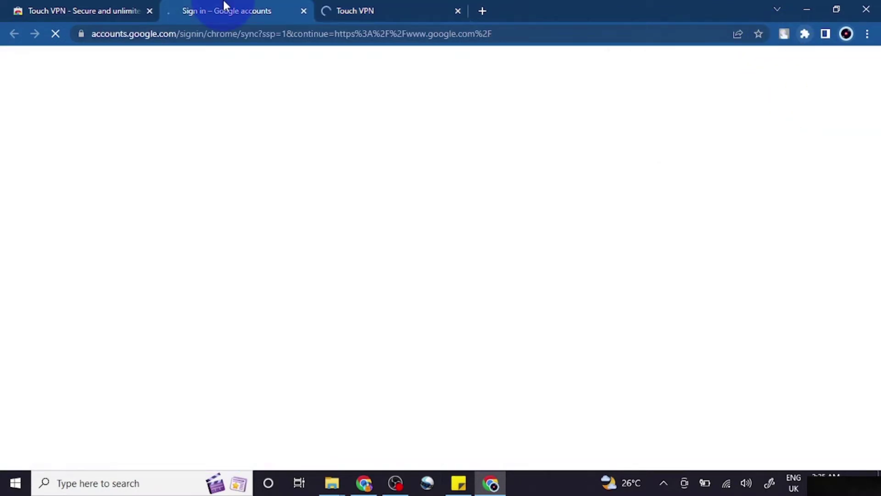
{"action": "left_click", "coordinate": [351, 7]}
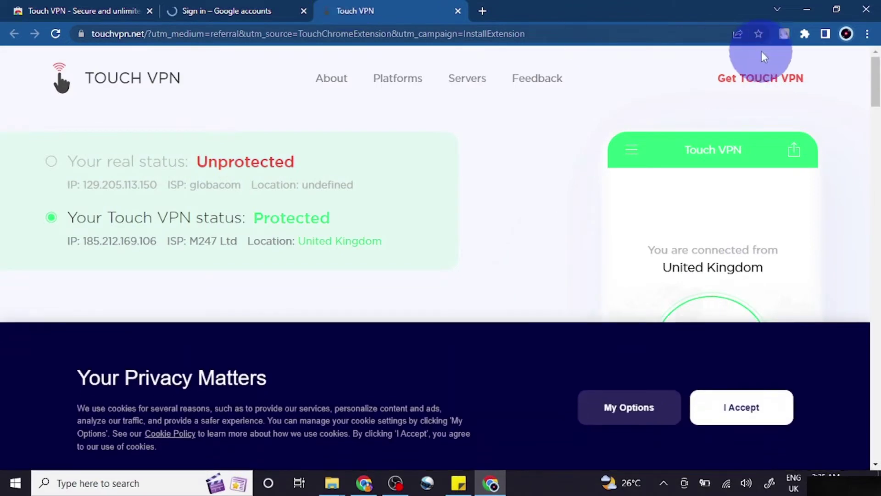
Connect Touch VPN through the Best Choice location
{"action": "left_click", "coordinate": [784, 35]}
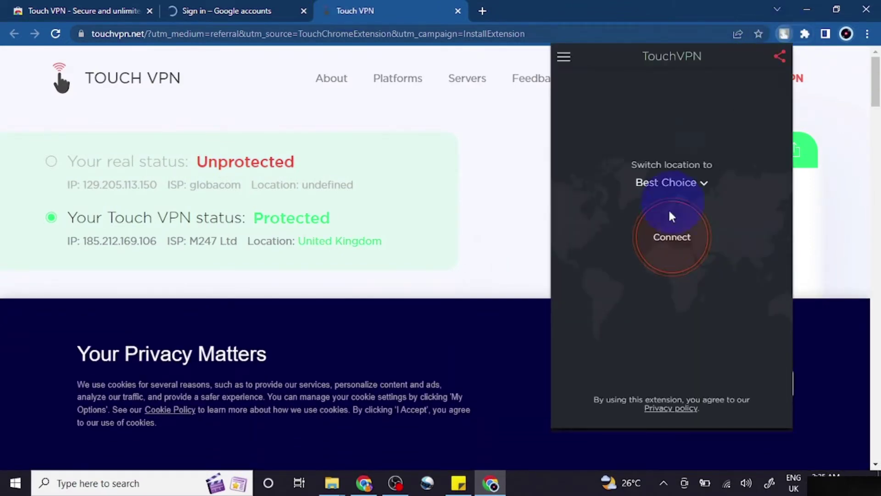
{"action": "left_click", "coordinate": [697, 185]}
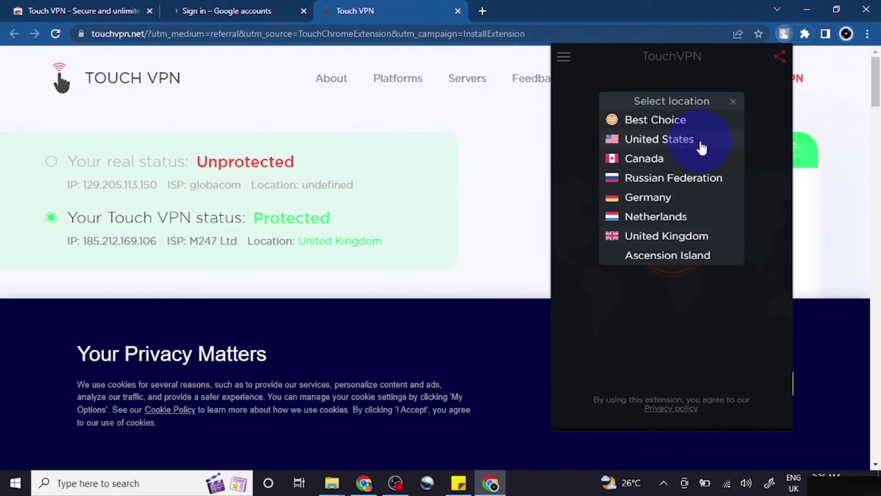
{"action": "left_click", "coordinate": [679, 120]}
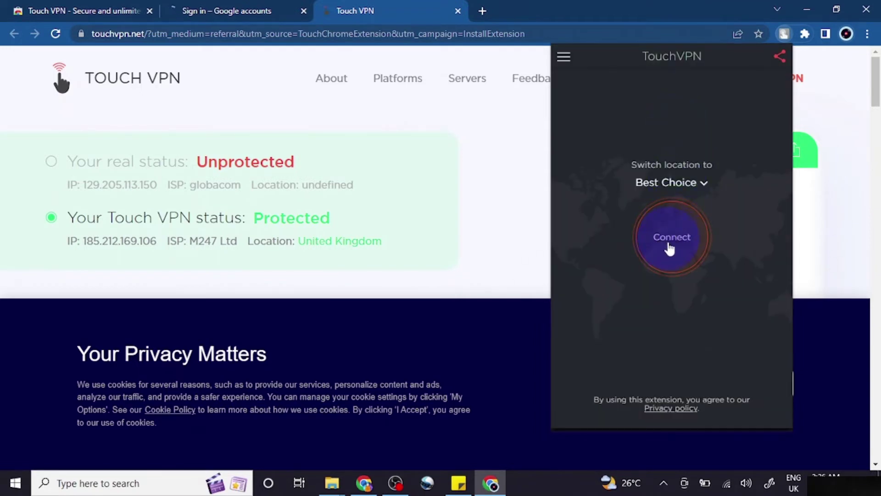
{"action": "left_click", "coordinate": [668, 251]}
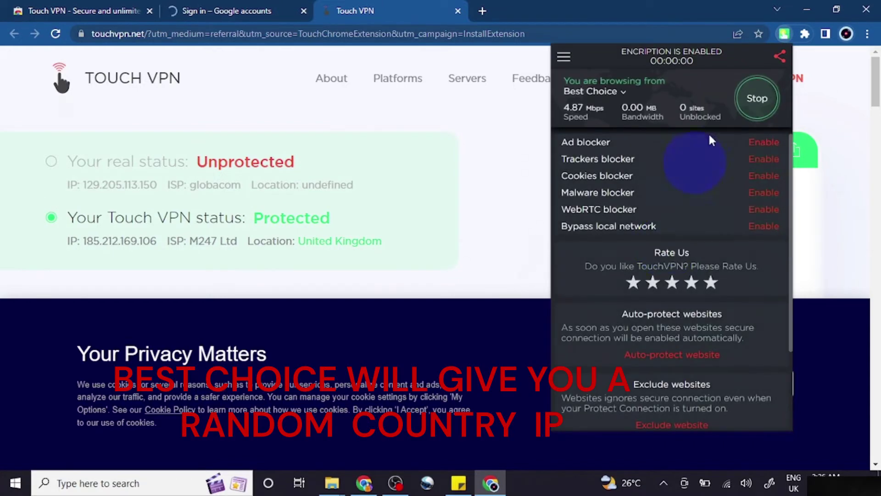
Load whoer.net and verify the United Kingdom IP 185.239.173.242 while the VPN is active
{"action": "left_click", "coordinate": [307, 33]}
{"action": "type", "text": "w"}
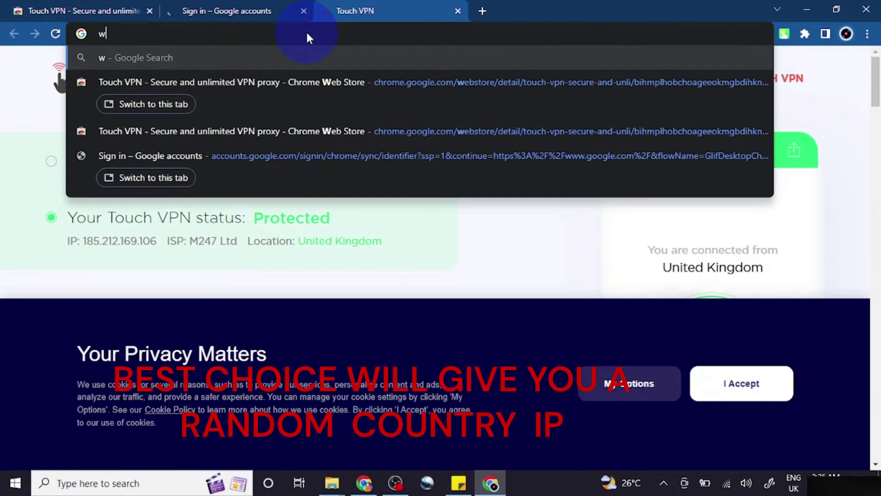
{"action": "type", "text": "hoer."}
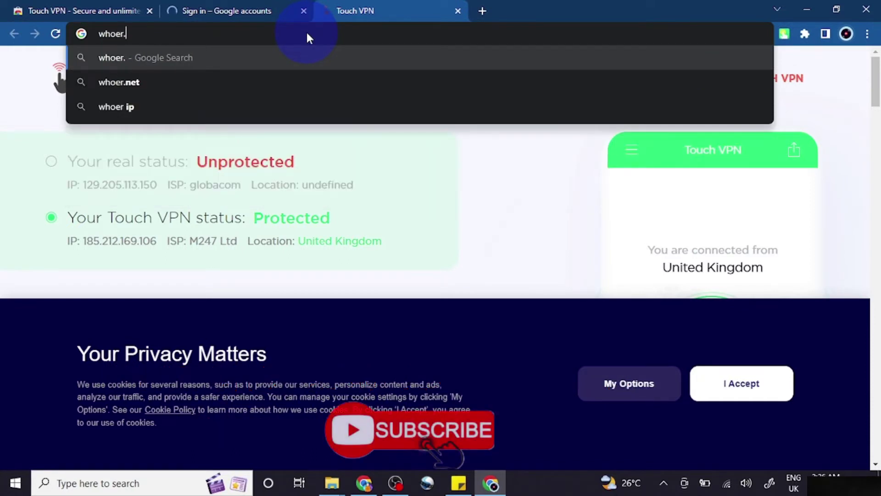
{"action": "type", "text": "net"}
{"action": "key", "text": "Return"}
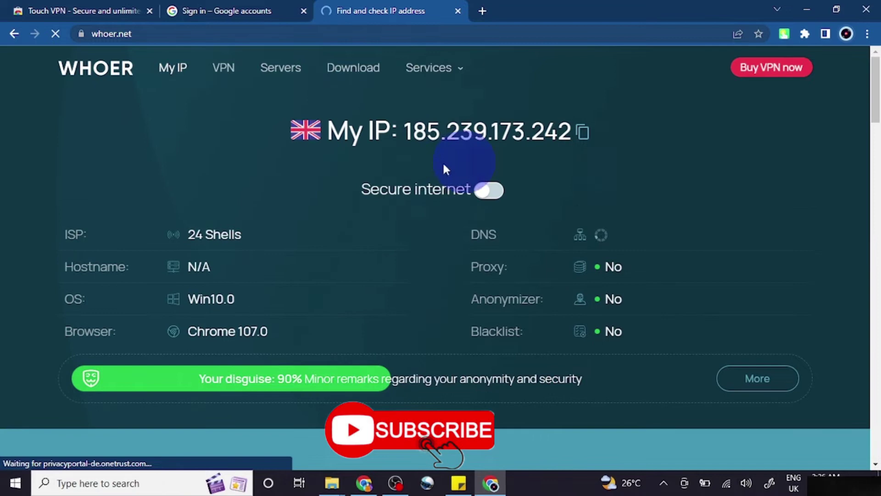
{"action": "left_click", "coordinate": [787, 36]}
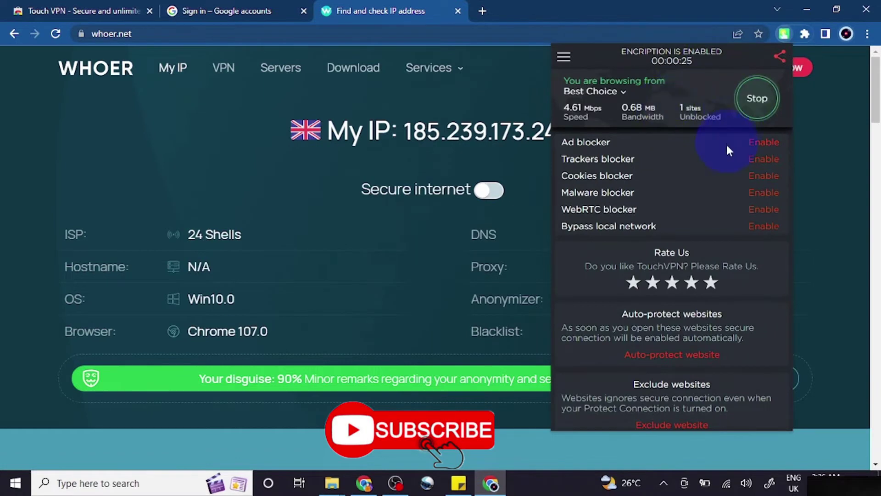
{"action": "double_click", "coordinate": [460, 128]}
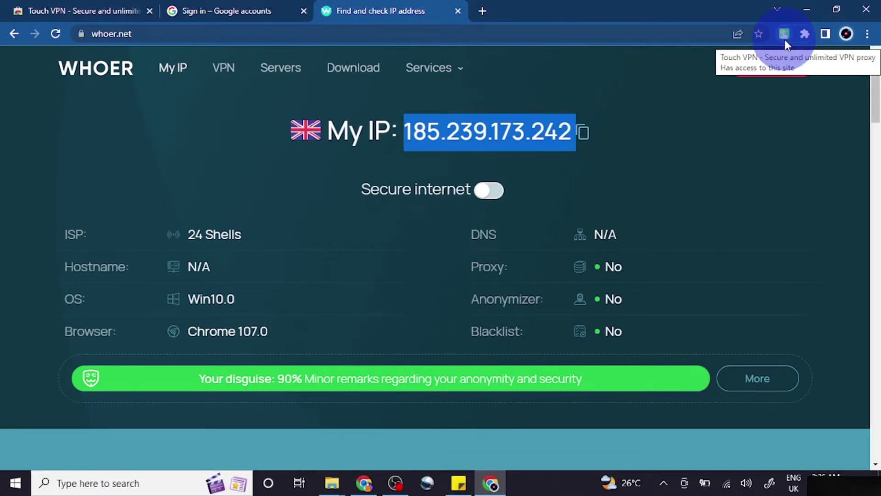
Load google.com in a new tab and dismiss the cookie consent prompt
{"action": "left_click", "coordinate": [483, 10]}
{"action": "type", "text": "goo"}
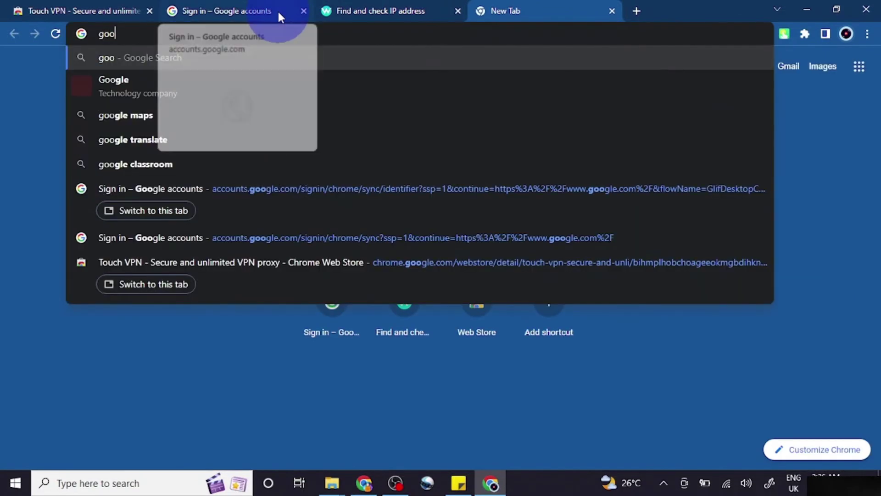
{"action": "type", "text": "gle.com"}
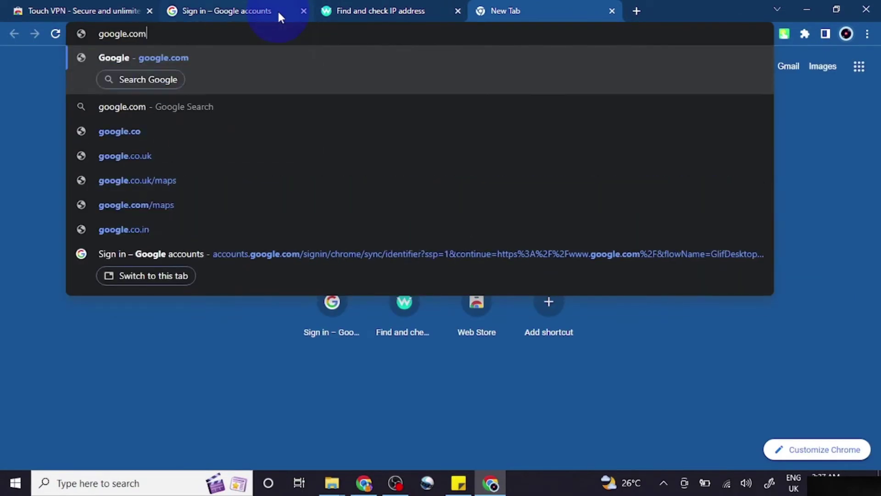
{"action": "key", "text": "Return"}
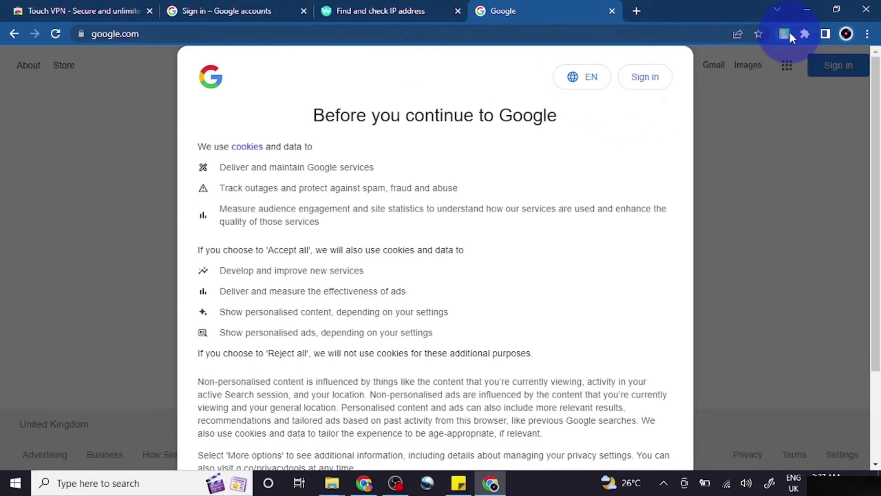
{"action": "left_click_drag", "start_coordinate": [875, 216], "coordinate": [876, 396]}
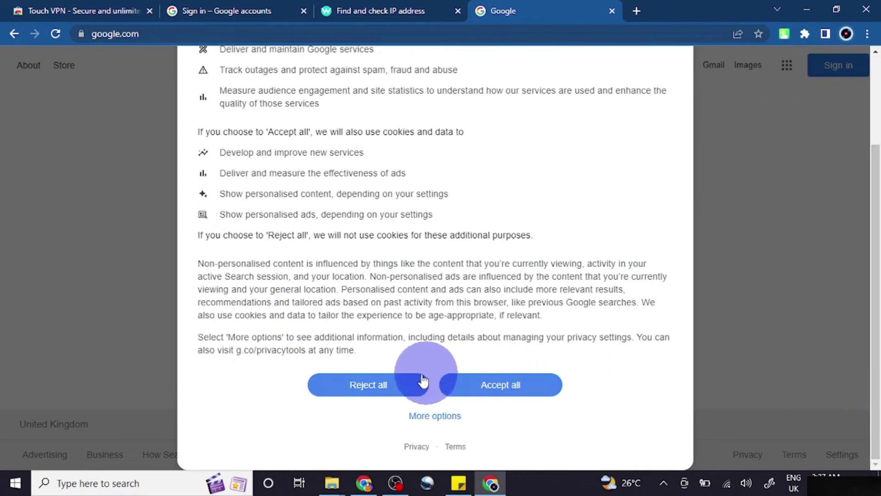
{"action": "left_click", "coordinate": [498, 383]}
Search Google for 'epic browser' and open the epicbrowser.com result
{"action": "left_click", "coordinate": [318, 205]}
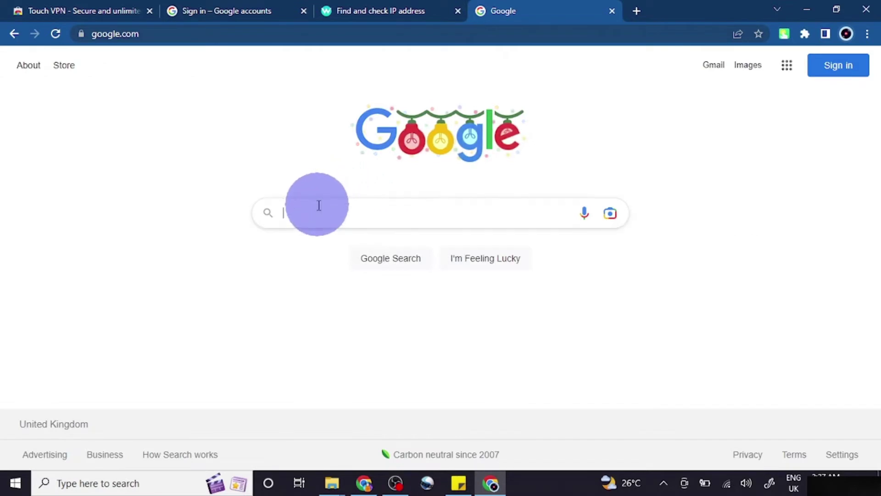
{"action": "type", "text": "d"}
{"action": "key", "text": "BackSpace"}
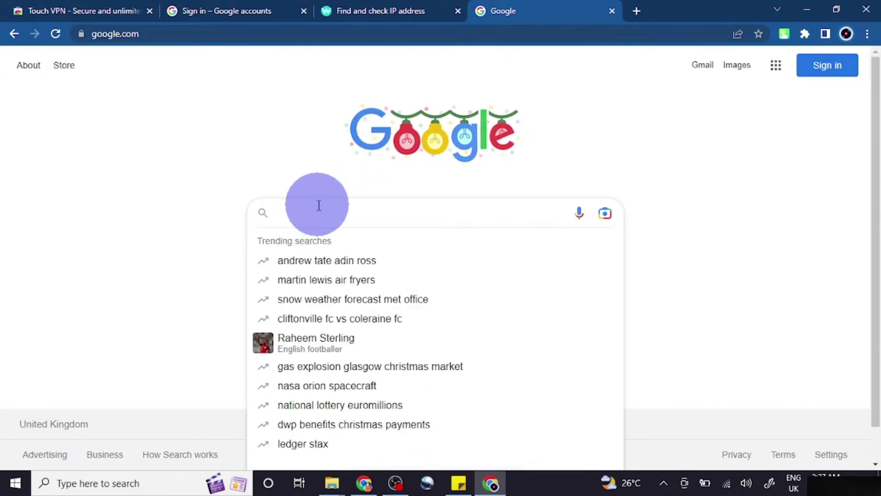
{"action": "type", "text": "epic"}
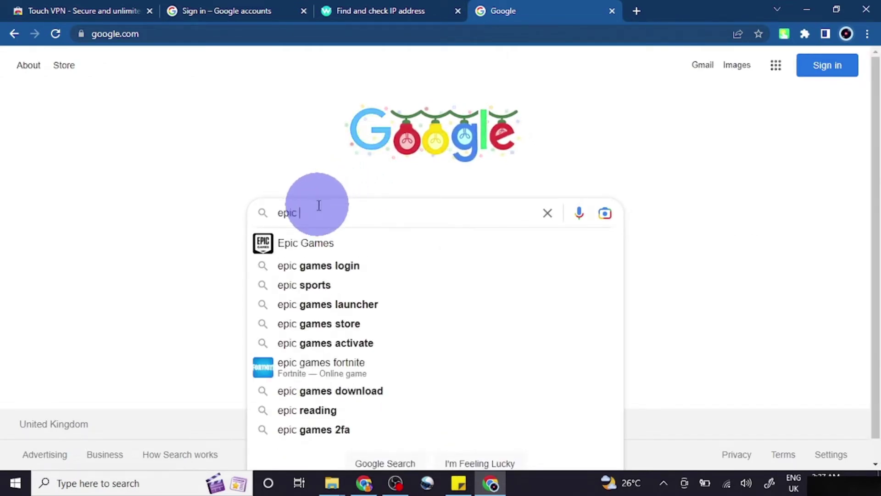
{"action": "type", "text": " broser"}
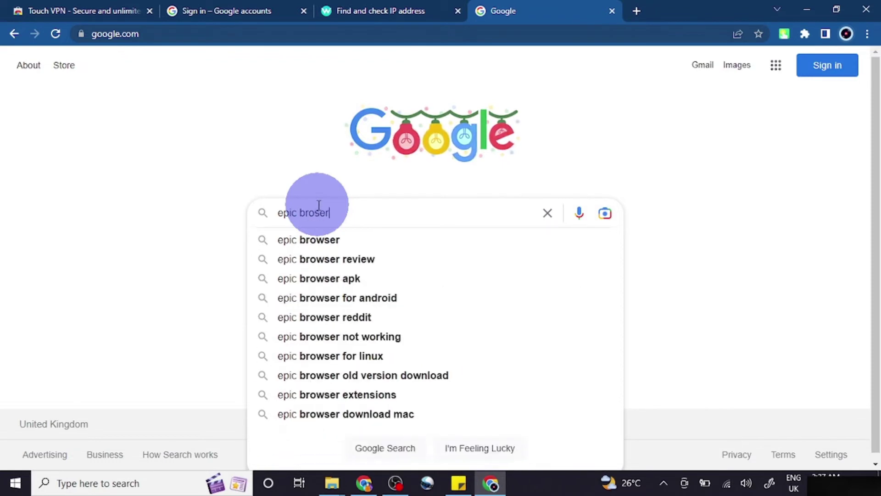
{"action": "left_click", "coordinate": [313, 238]}
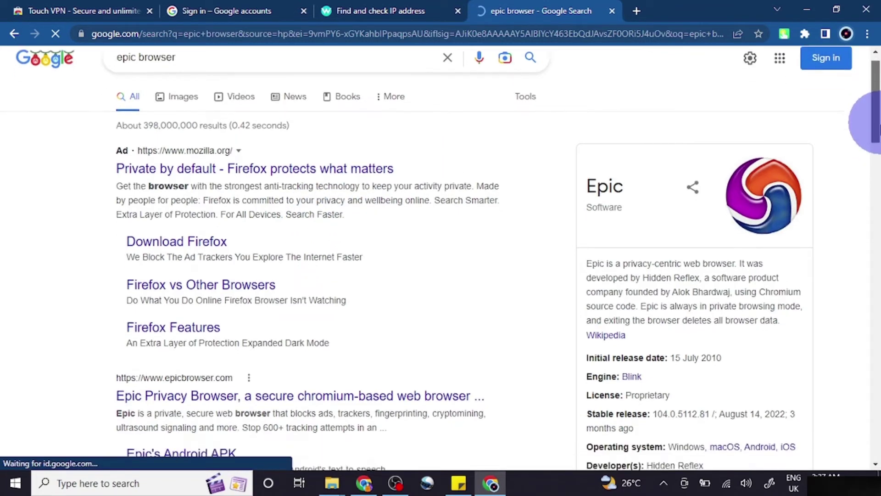
{"action": "left_click_drag", "start_coordinate": [875, 112], "coordinate": [876, 158]}
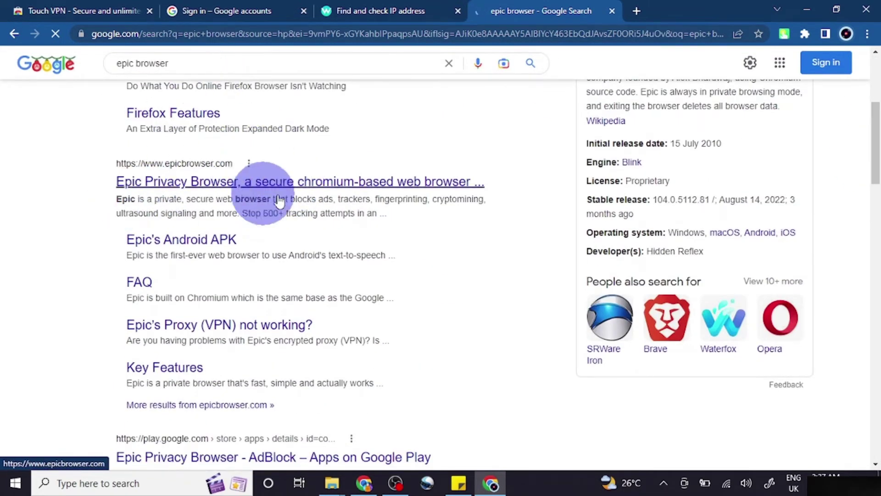
{"action": "left_click", "coordinate": [263, 181]}
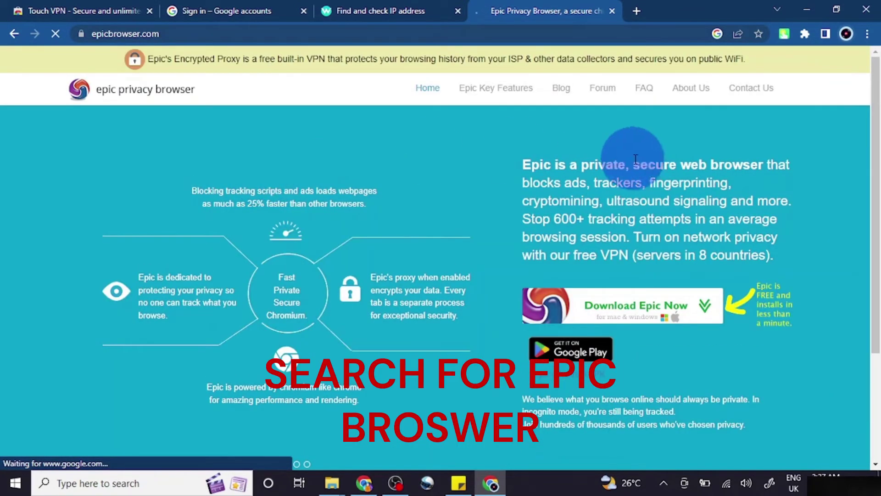
Start downloading EpicSetup.exe with Download Epic Now on epicbrowser.com
{"action": "mouse_move", "coordinate": [872, 152]}
{"action": "left_mouse_down"}
{"action": "mouse_move", "coordinate": [869, 73]}
{"action": "mouse_move", "coordinate": [876, 269]}
{"action": "left_mouse_up"}
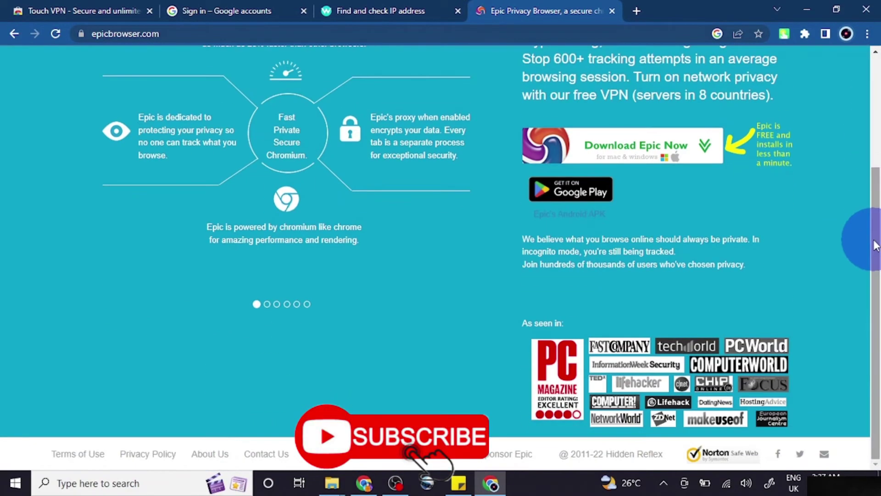
{"action": "left_click", "coordinate": [620, 146]}
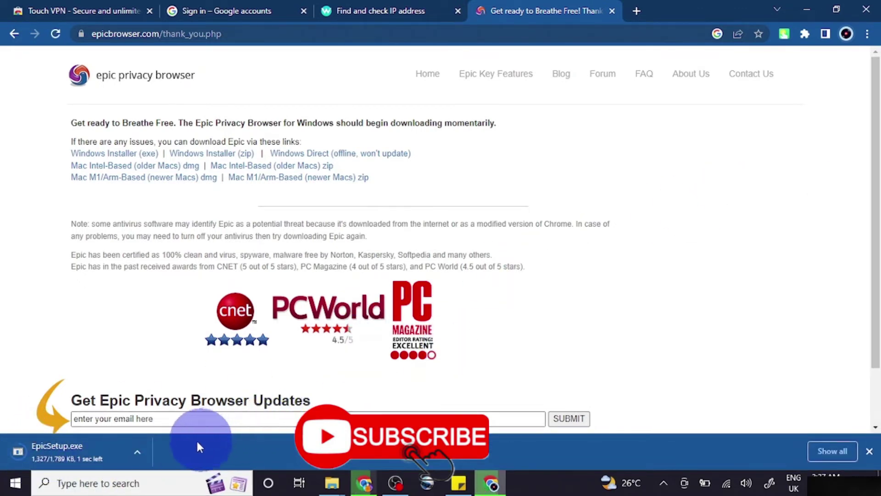
Search the computer for 'epic', then close the Windows search panel
{"action": "left_click", "coordinate": [147, 479]}
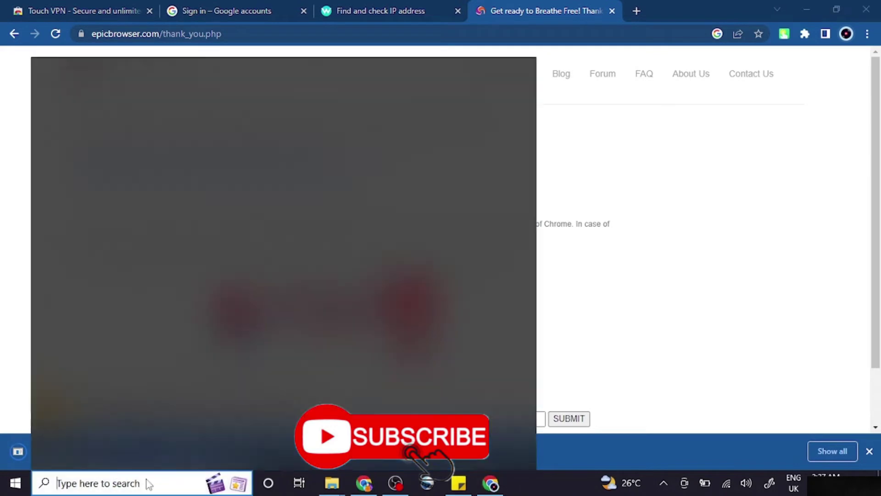
{"action": "type", "text": "epic br"}
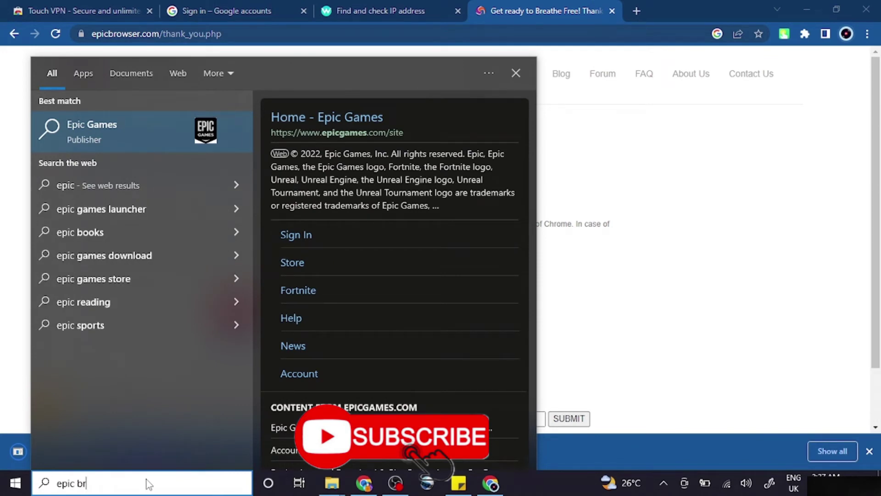
{"action": "type", "text": "o"}
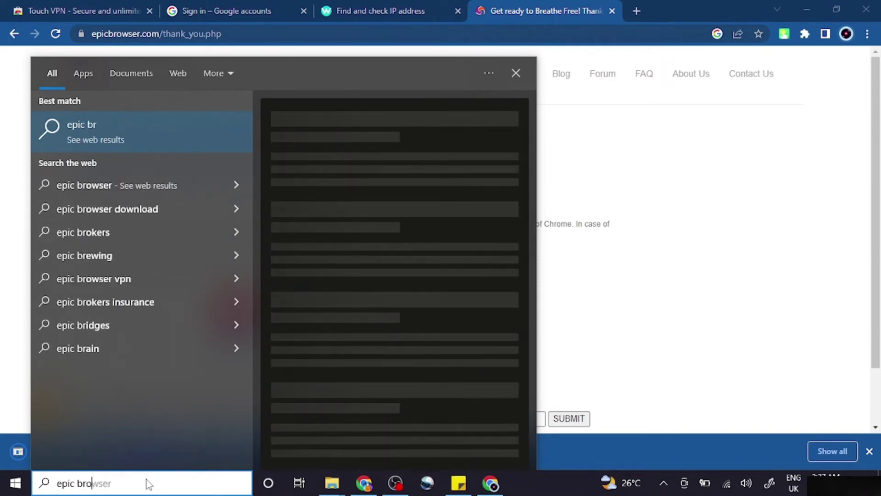
{"action": "key", "text": "BackSpace"}
{"action": "key", "text": "BackSpace"}
{"action": "key", "text": "BackSpace"}
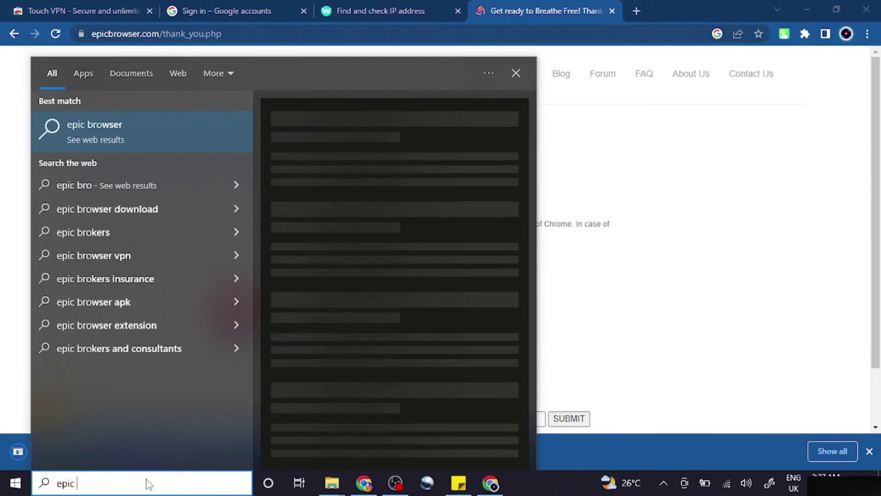
{"action": "key", "text": "BackSpace"}
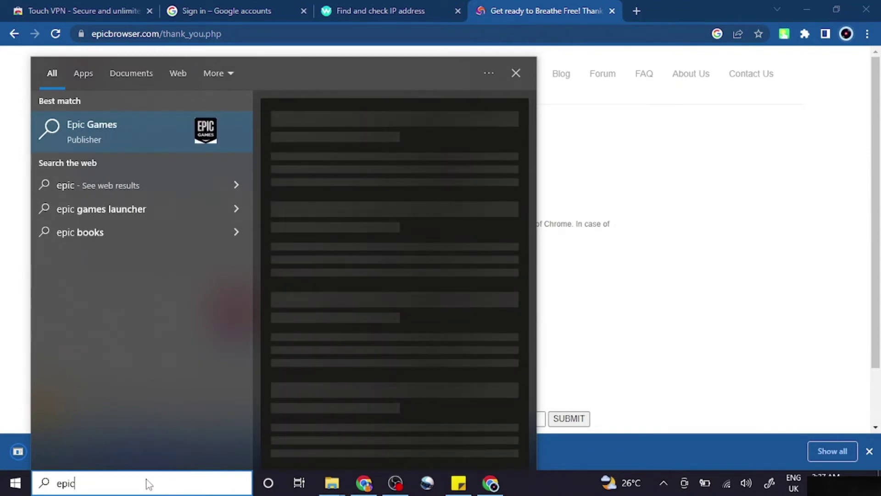
{"action": "left_click", "coordinate": [755, 287]}
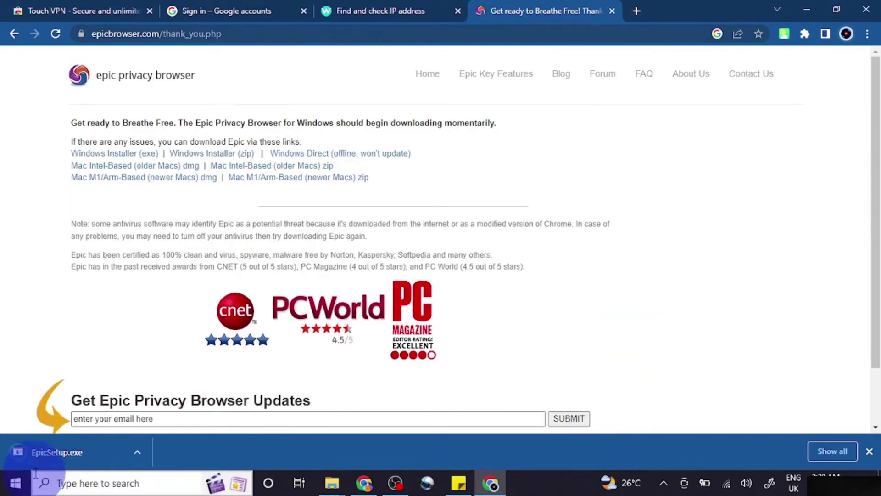
Set the EpicSetup.exe download to Open when done
{"action": "left_click", "coordinate": [143, 454]}
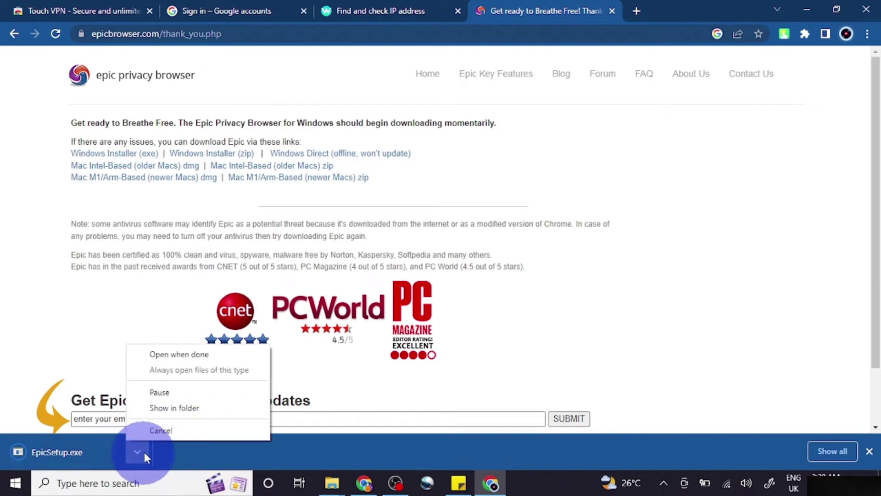
{"action": "left_click", "coordinate": [201, 404]}
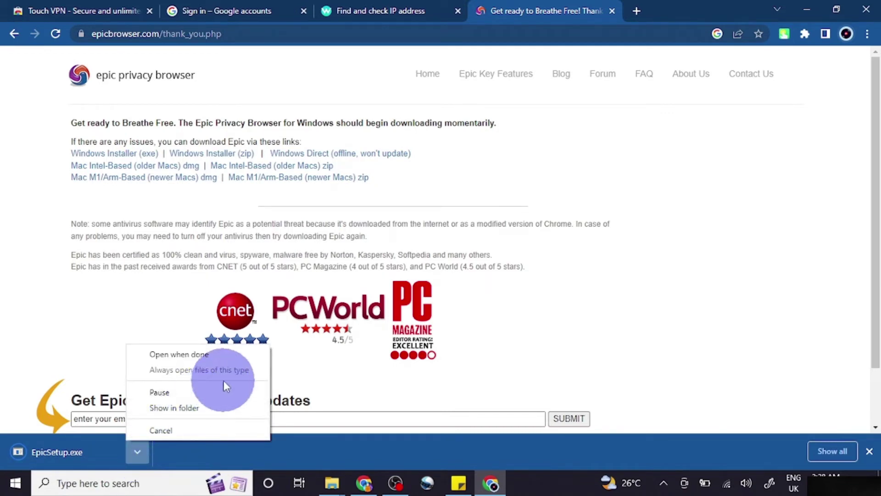
{"action": "left_click", "coordinate": [213, 353]}
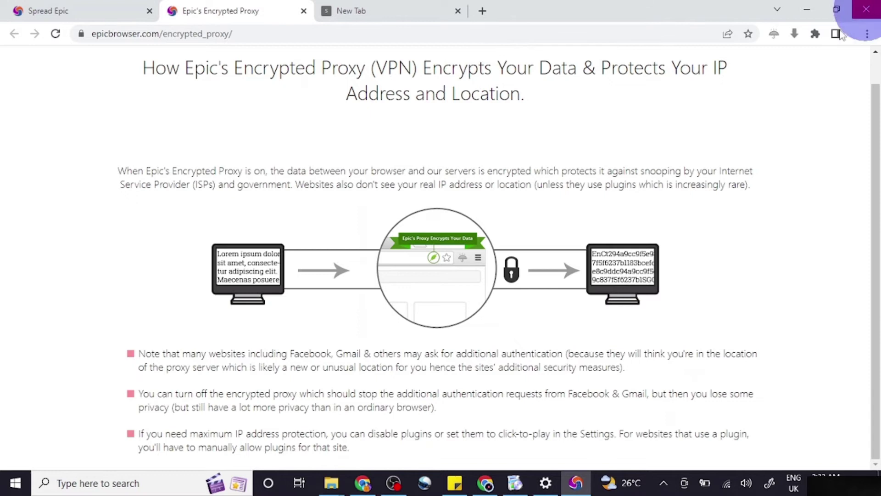
Go to Epic's Manage extensions page via the toolbar Extensions menu
{"action": "left_click", "coordinate": [814, 34]}
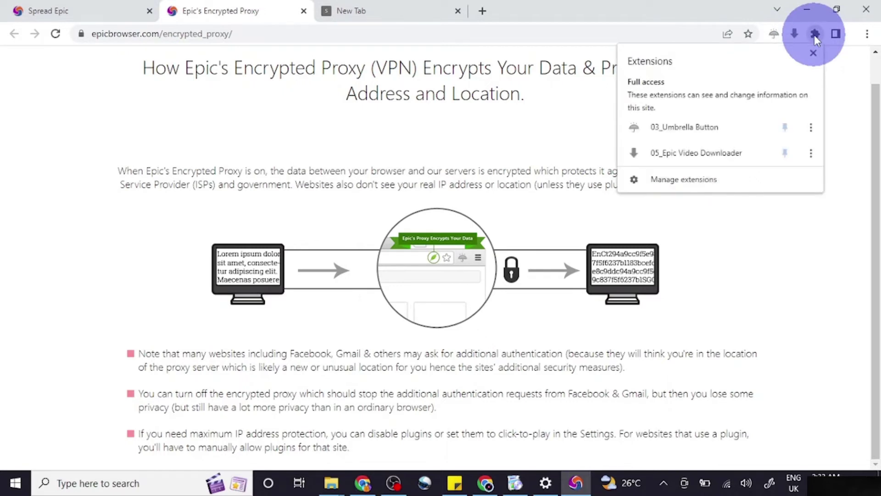
{"action": "left_click", "coordinate": [668, 181]}
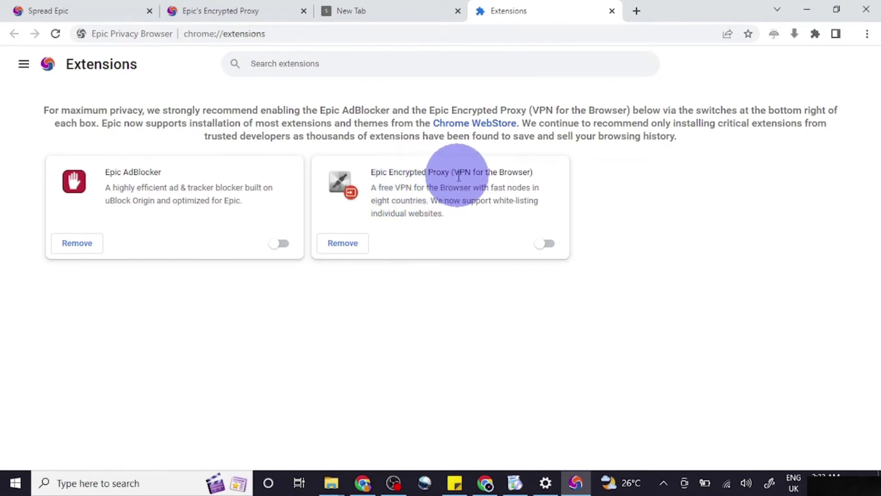
Enable the Epic Encrypted Proxy extension and switch it on with Canada as the location
{"action": "left_click", "coordinate": [547, 243]}
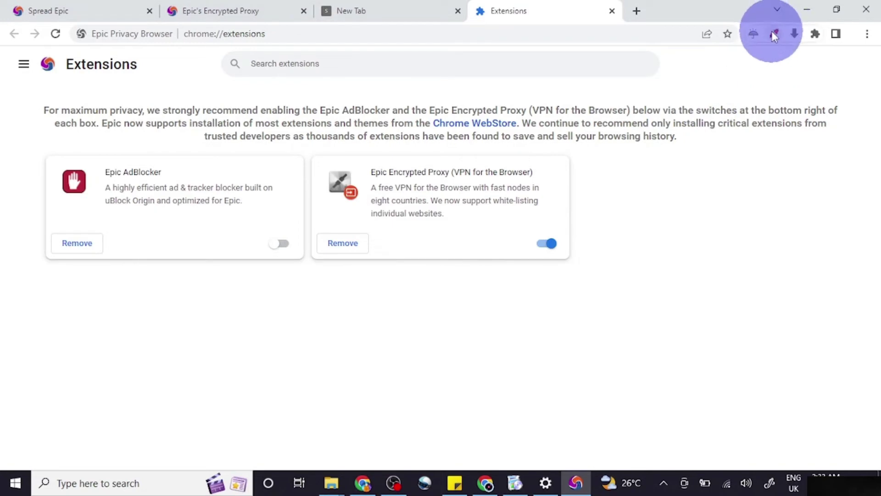
{"action": "left_click", "coordinate": [774, 34]}
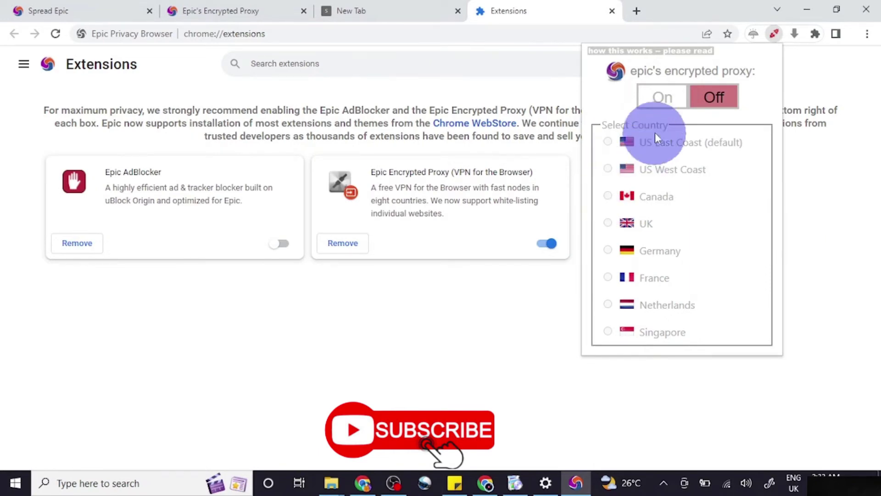
{"action": "left_click", "coordinate": [662, 98]}
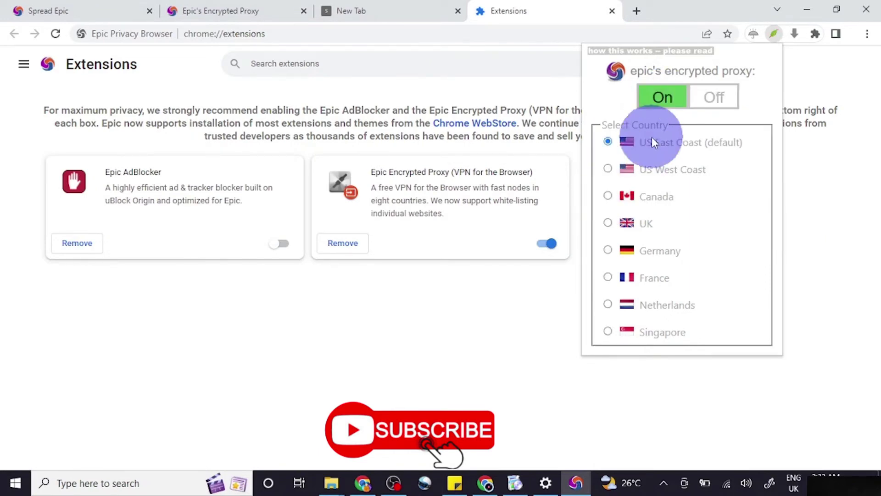
{"action": "left_click", "coordinate": [609, 196]}
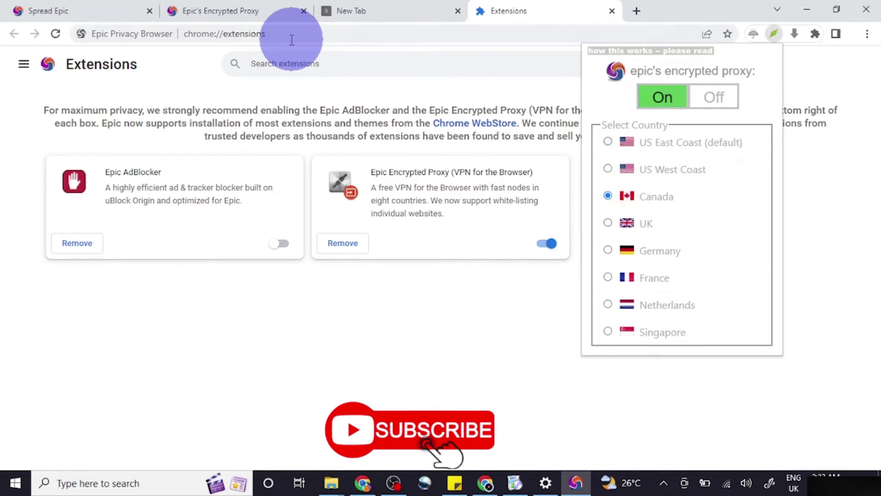
{"action": "left_click", "coordinate": [274, 35]}
Load whoer.net to show the Canadian IP 155.138.137.142, declining the firewall alert, then open the proxy popup
{"action": "type", "text": "who"}
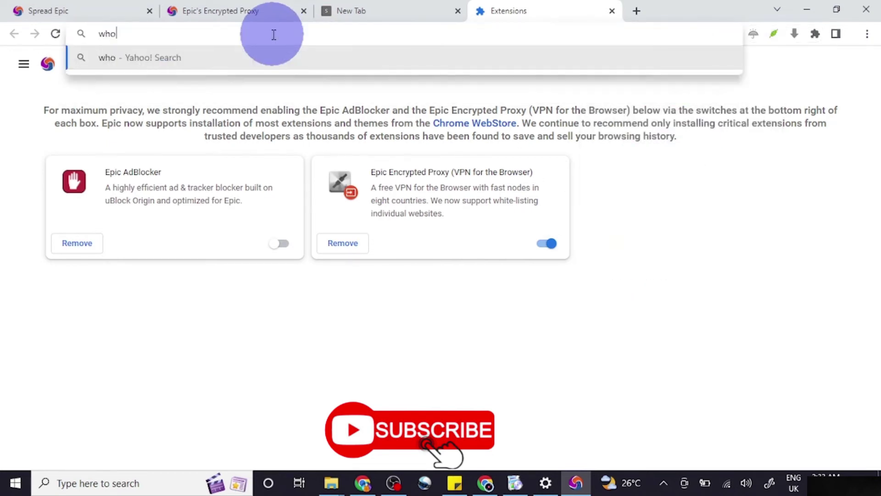
{"action": "type", "text": "er.n"}
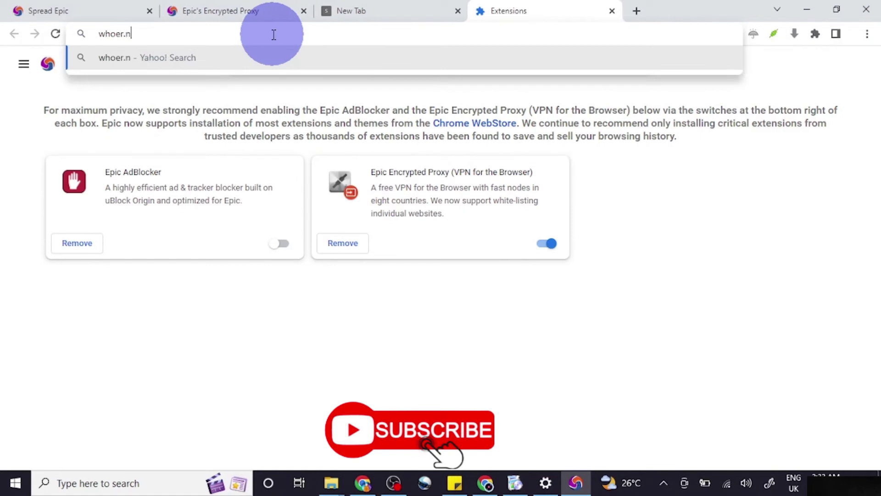
{"action": "type", "text": "et"}
{"action": "key", "text": "Return"}
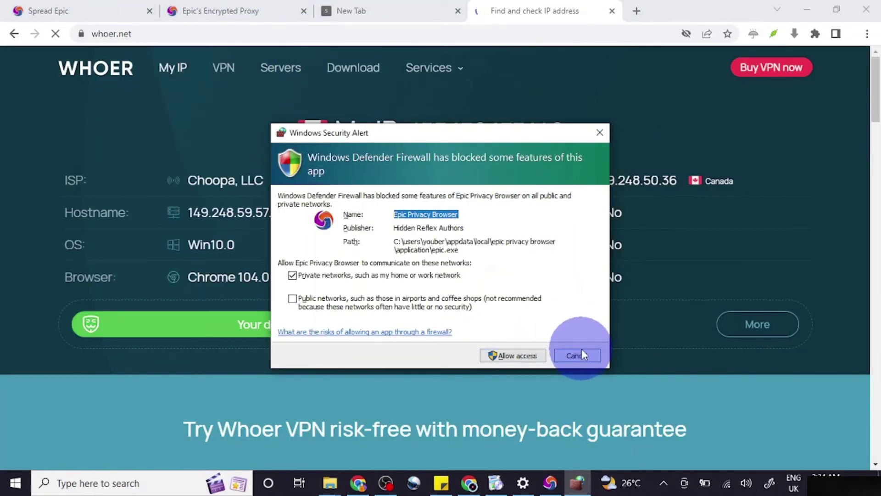
{"action": "left_click", "coordinate": [580, 353]}
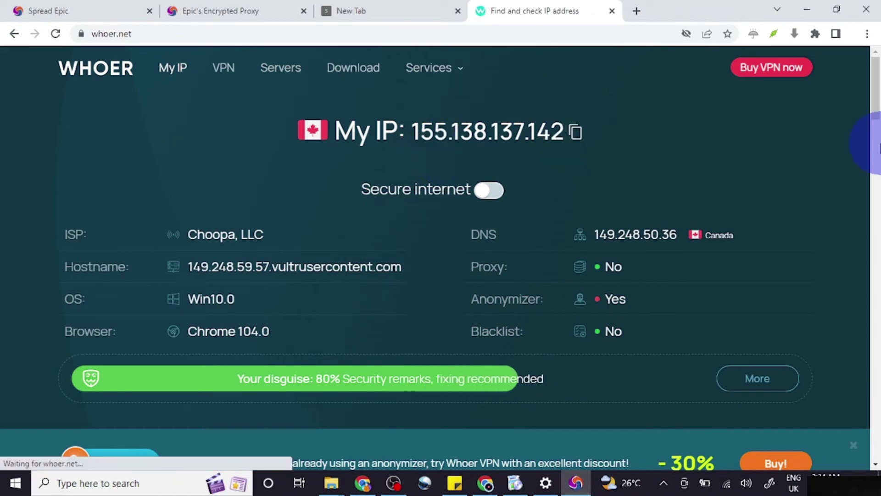
{"action": "mouse_move", "coordinate": [875, 148]}
{"action": "left_mouse_down"}
{"action": "mouse_move", "coordinate": [878, 220]}
{"action": "mouse_move", "coordinate": [876, 69]}
{"action": "left_mouse_up"}
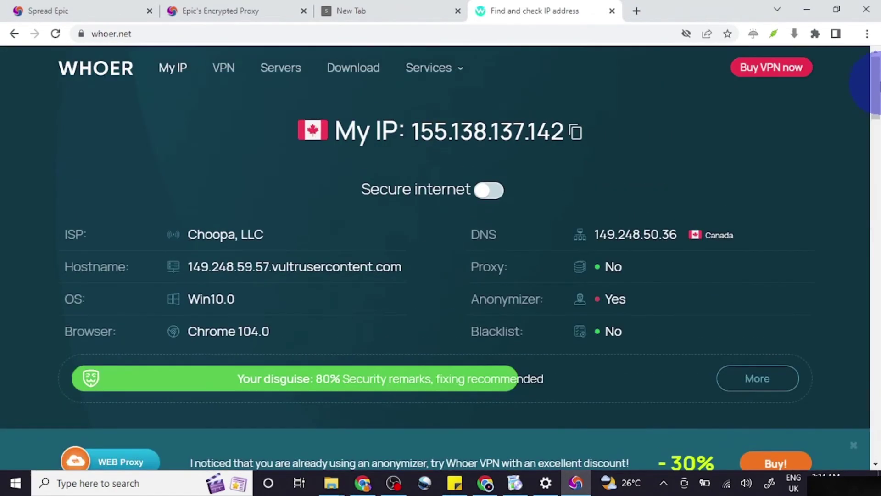
{"action": "left_click", "coordinate": [770, 34]}
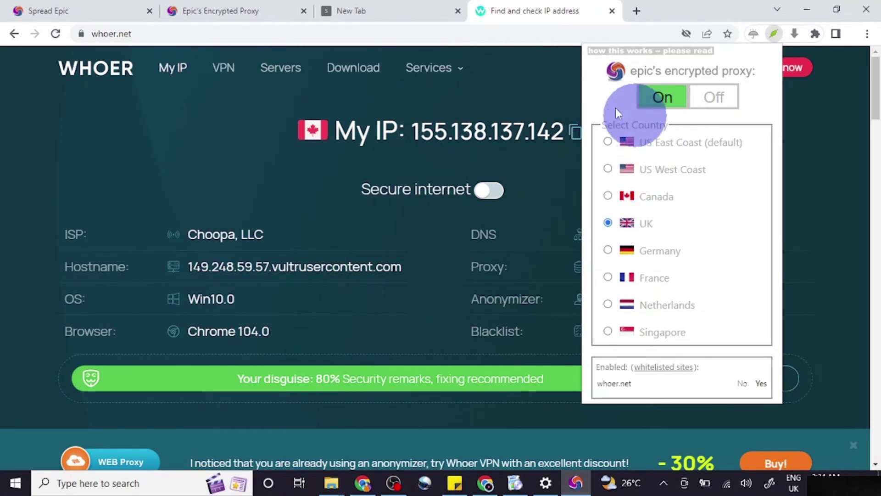
Reload whoer.net to confirm the UK IP 209.250.229.162, then switch the proxy location to Germany
{"action": "left_click", "coordinate": [482, 94]}
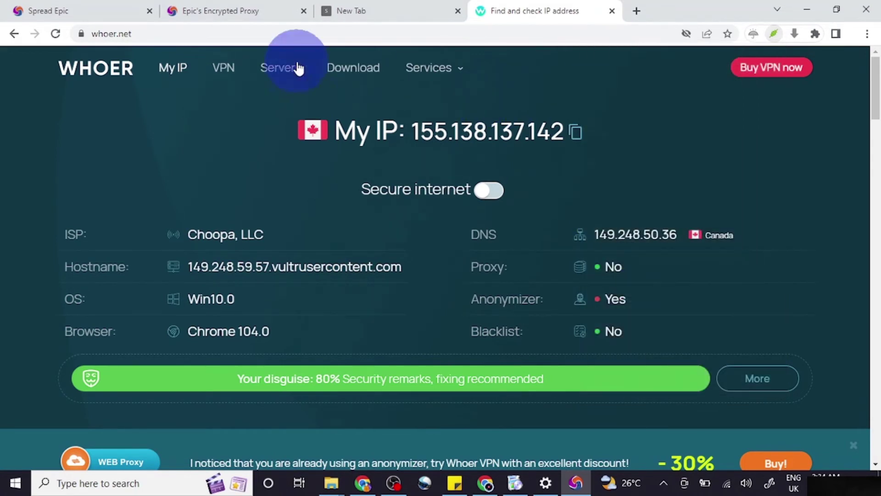
{"action": "left_click", "coordinate": [208, 37]}
{"action": "key", "text": "Return"}
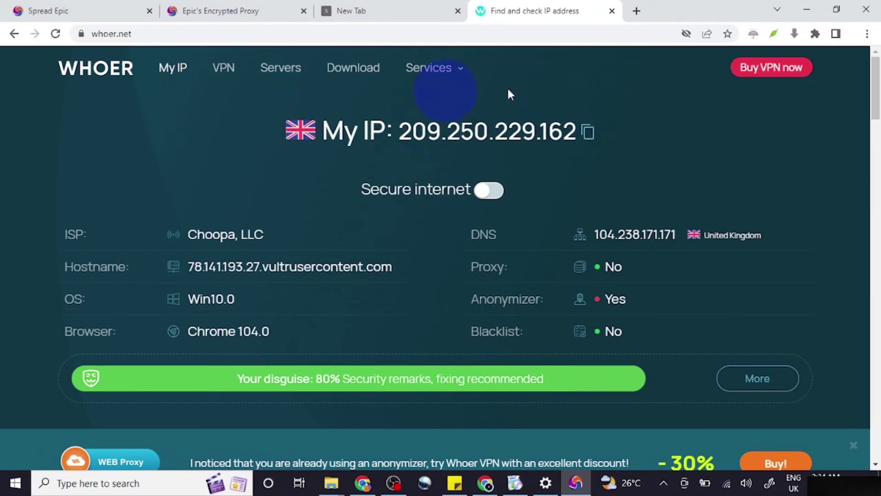
{"action": "left_click", "coordinate": [779, 37]}
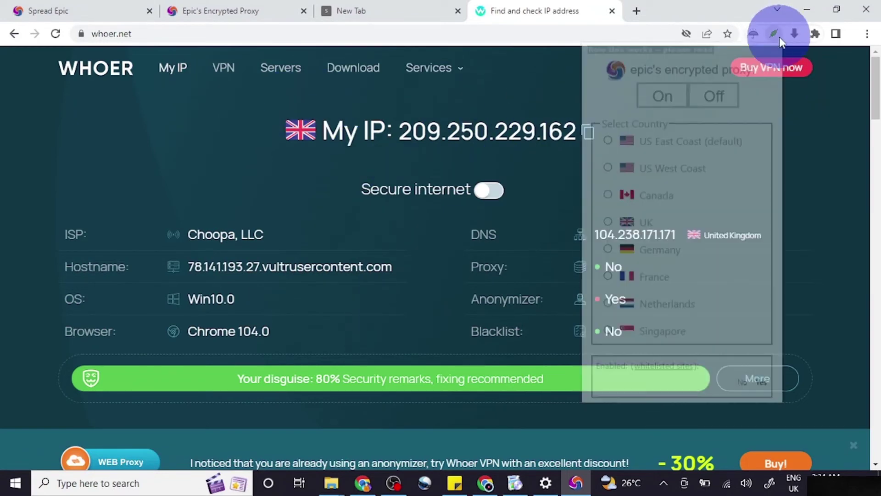
{"action": "left_click", "coordinate": [620, 231]}
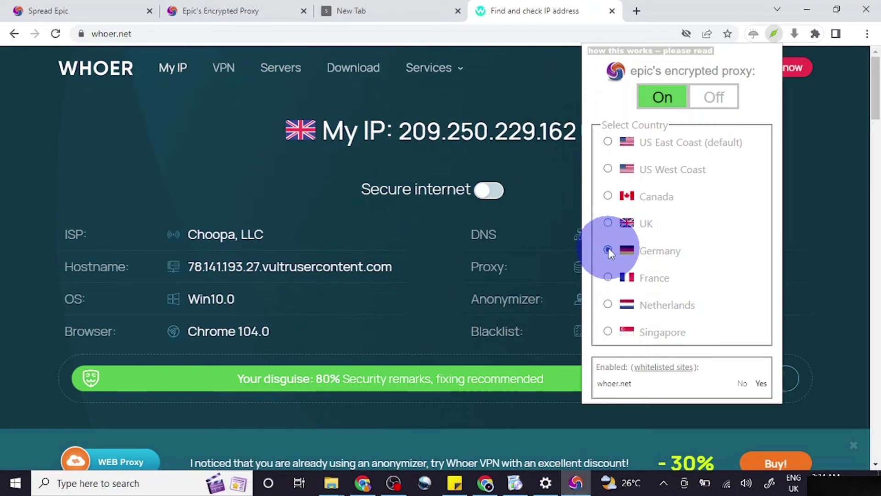
Reload whoer.net to see the German IP 138.201.172.46, then switch the proxy location to France
{"action": "left_click", "coordinate": [257, 161]}
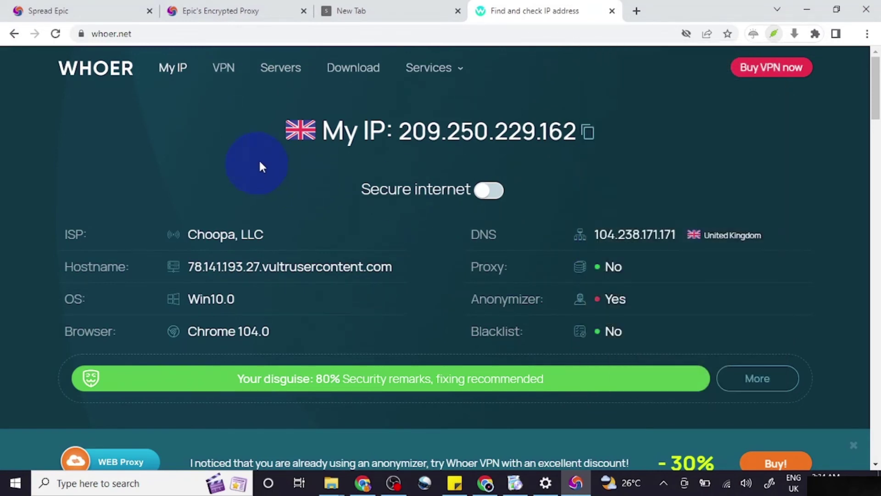
{"action": "left_click", "coordinate": [398, 28]}
{"action": "key", "text": "Return"}
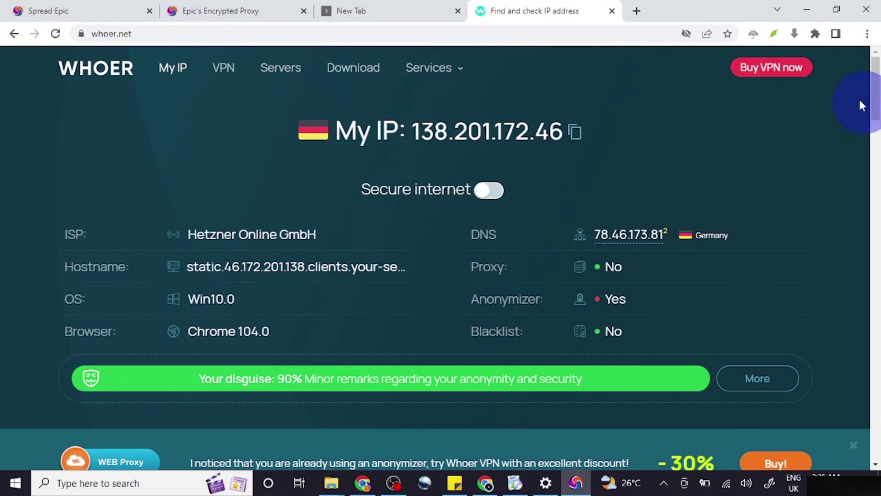
{"action": "left_click", "coordinate": [773, 30]}
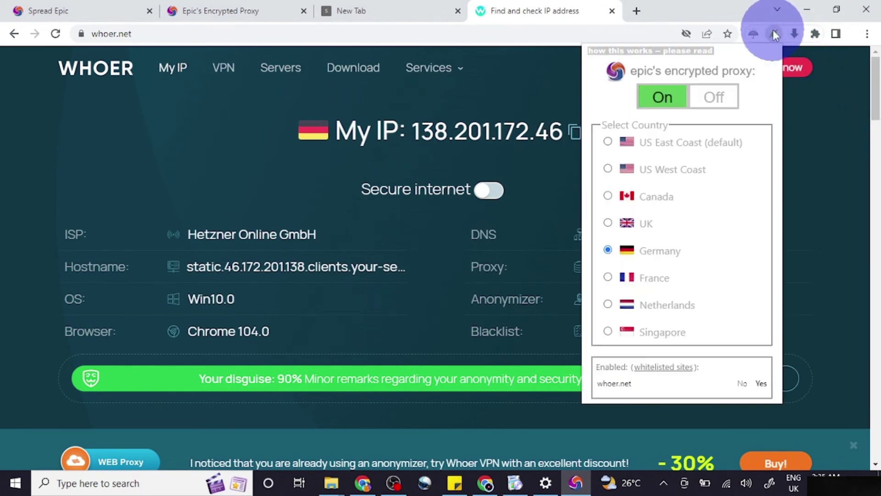
{"action": "left_click", "coordinate": [608, 278]}
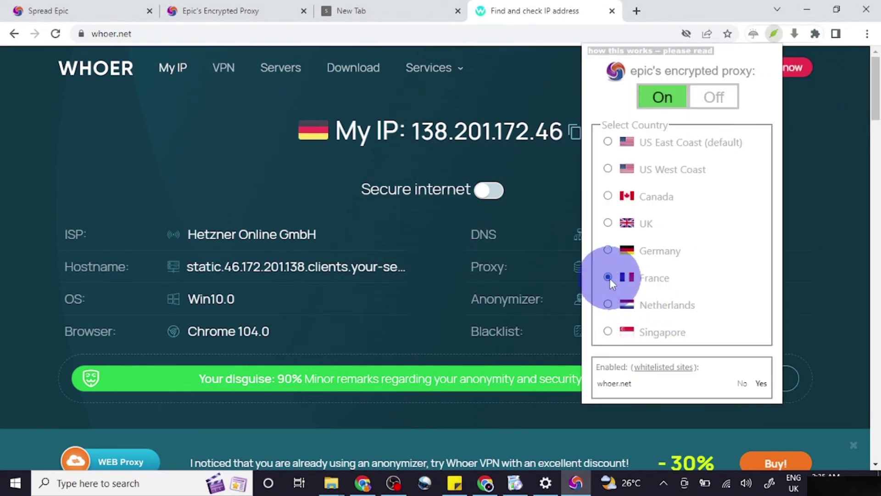
Close the proxy popup and reload whoer.net to check the France location
{"action": "left_click", "coordinate": [513, 167]}
{"action": "left_click", "coordinate": [101, 36]}
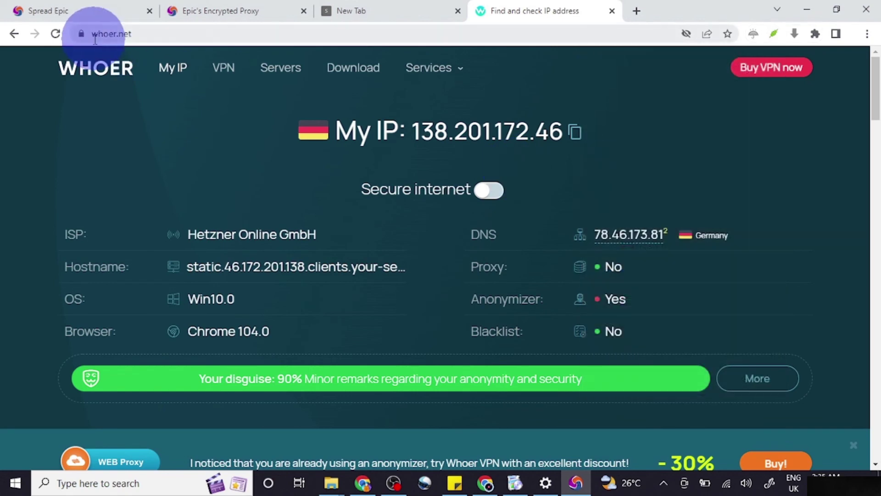
{"action": "key", "text": "Return"}
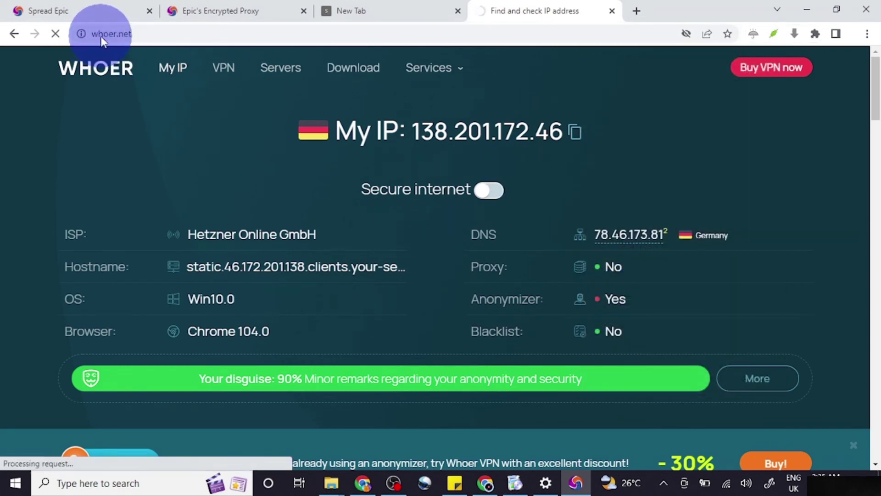